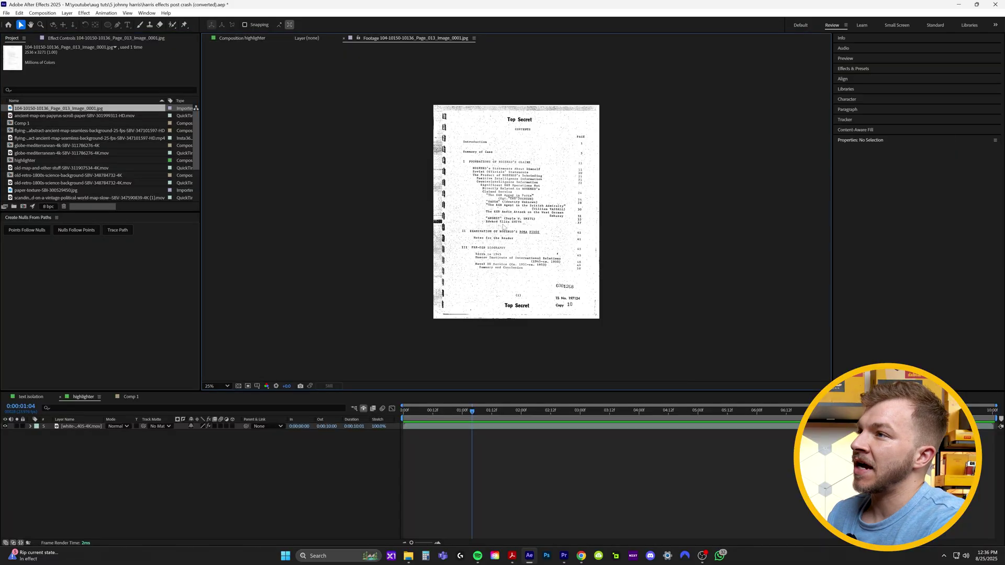
- Add the scanned page to the highlighter comp, scale it to 69%, and shift it up-right
scroll(569, 215, up, 5)
drag(568, 215, 609, 175)
key(v)
key(period)
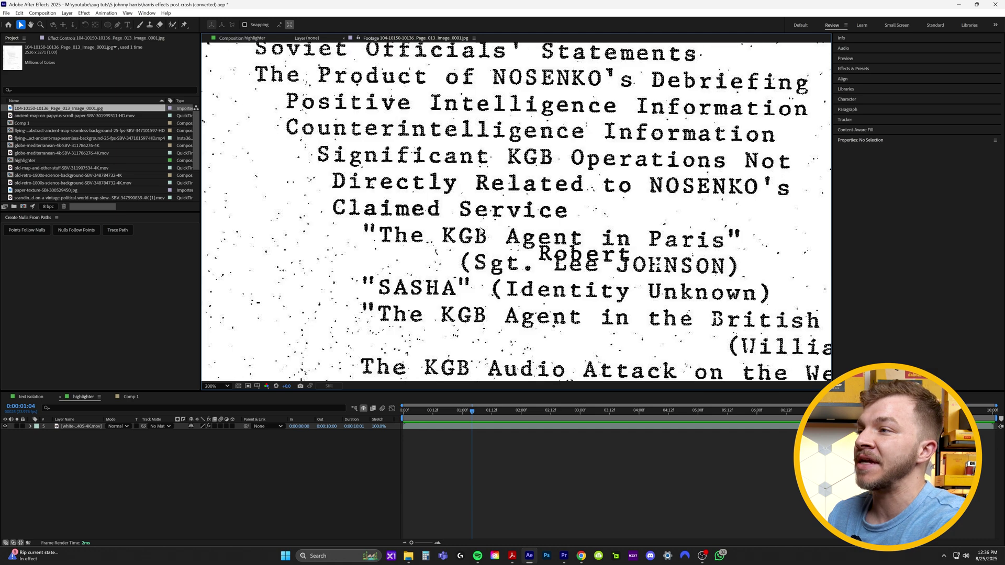
key(ctrl+slash)
key(s)
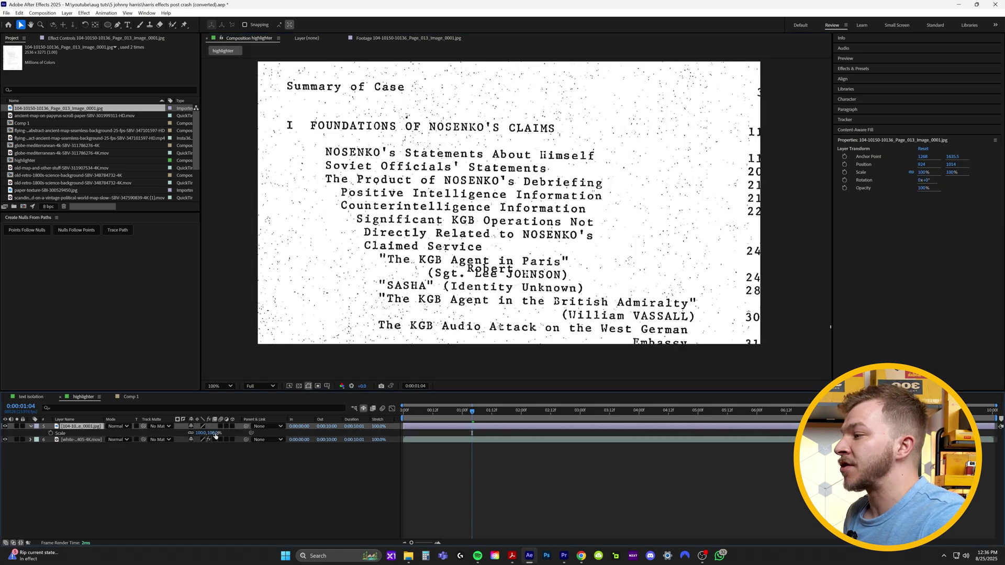
drag(214, 434, 191, 434)
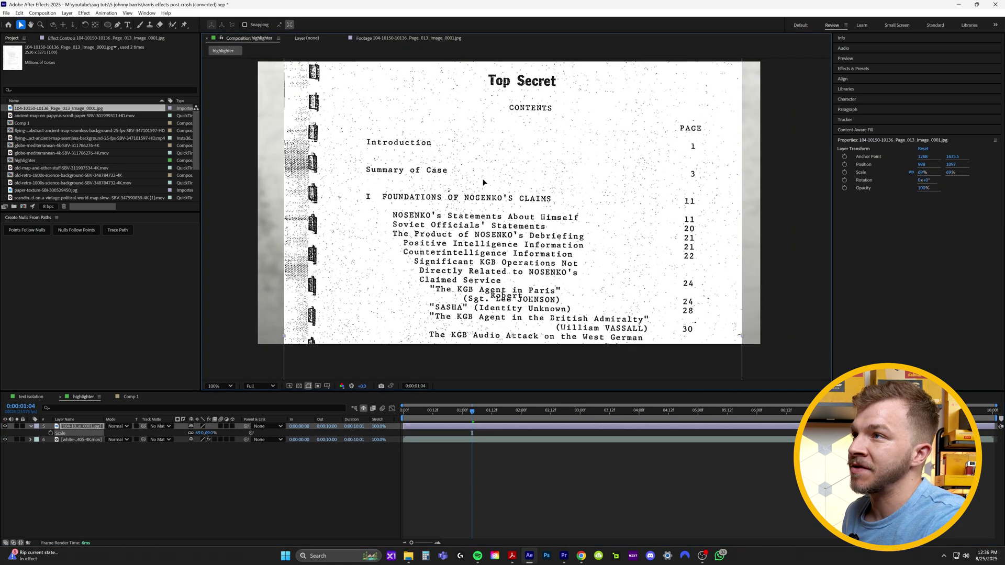
drag(472, 175, 486, 151)
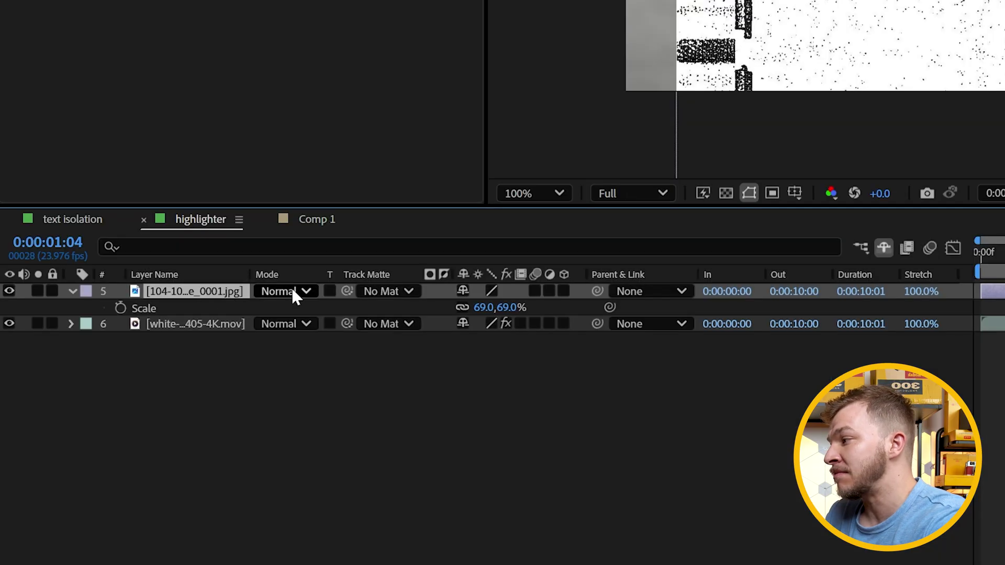
- Set the page layer's blend mode to Classic Color Burn and preview the composition
click(292, 291)
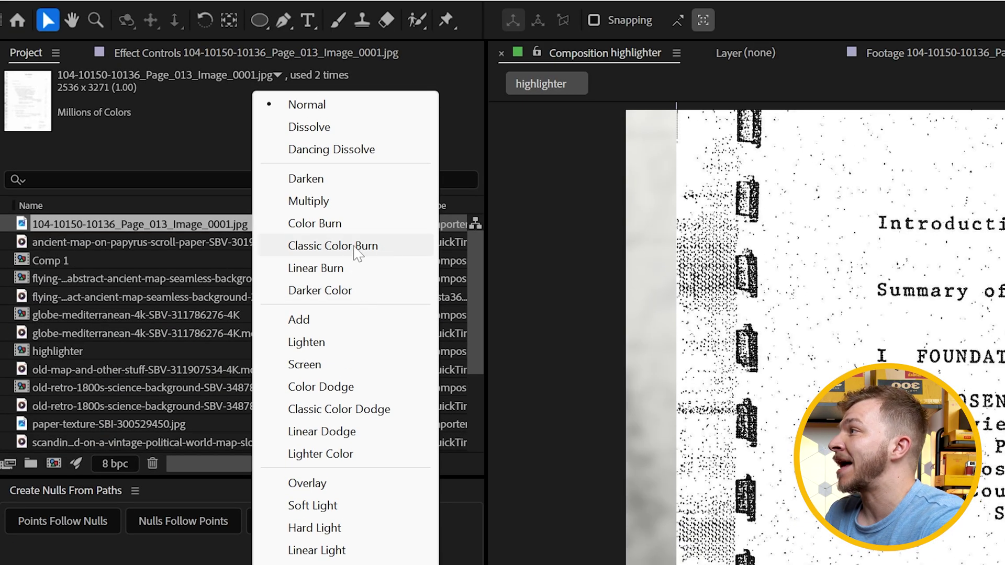
click(333, 246)
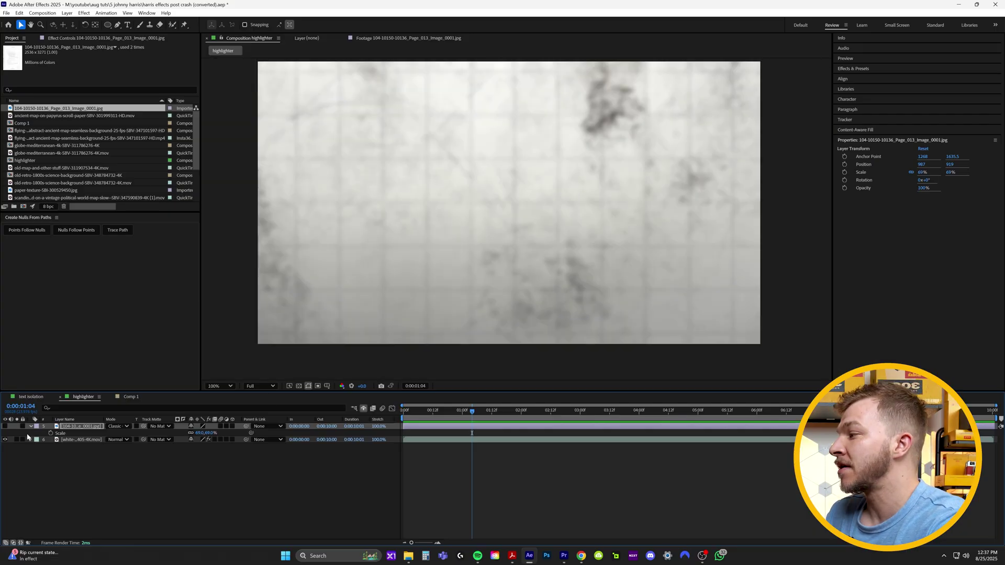
key(space)
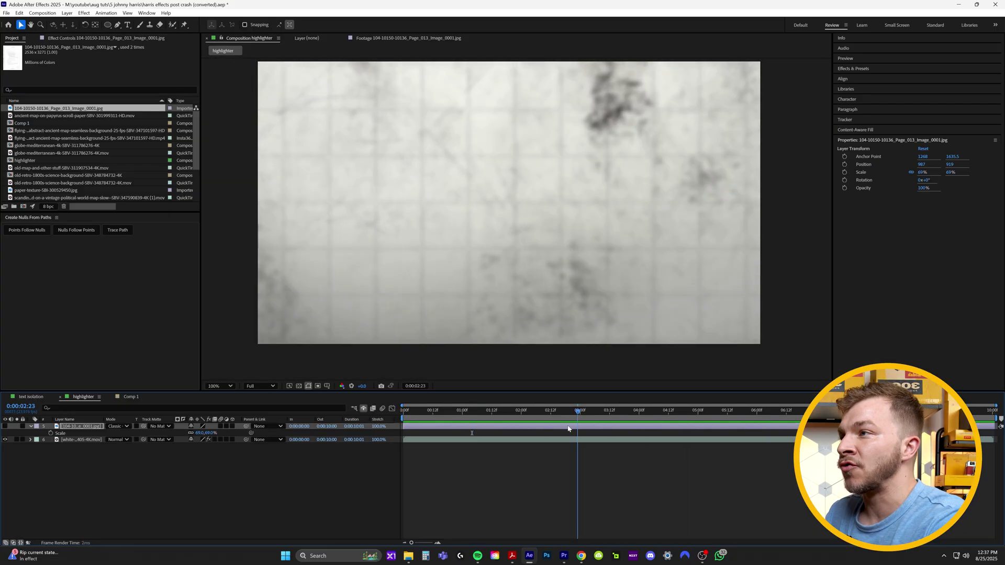
click(533, 463)
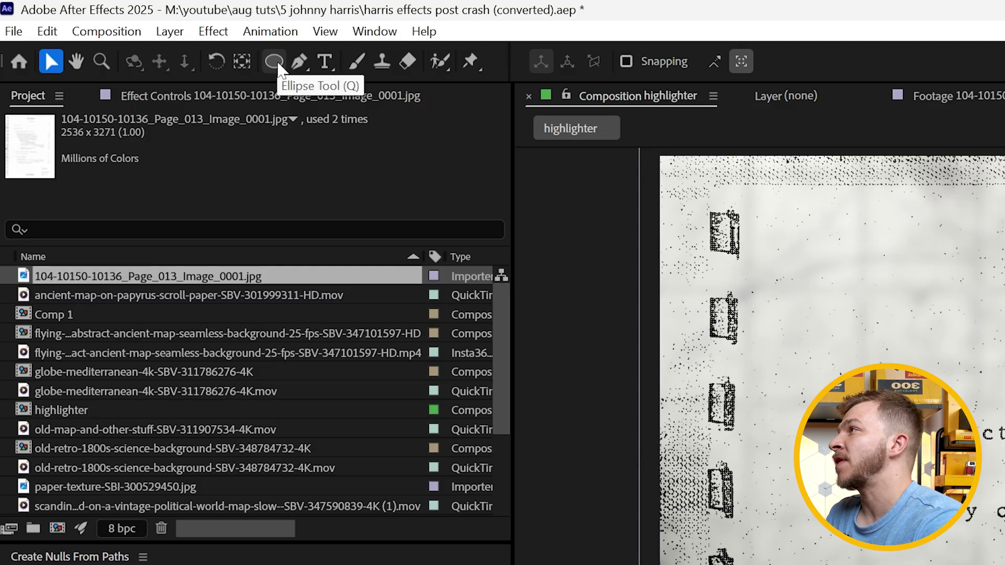
- Choose the Rectangle Tool with a Solid Color fill and draw a rectangle near Top Secret
click(274, 61)
click(277, 65)
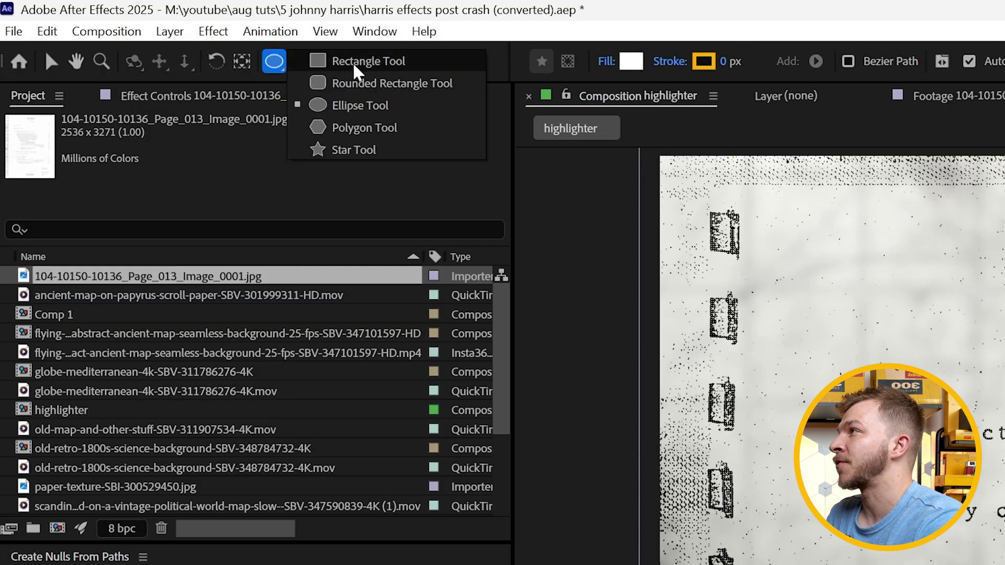
click(356, 62)
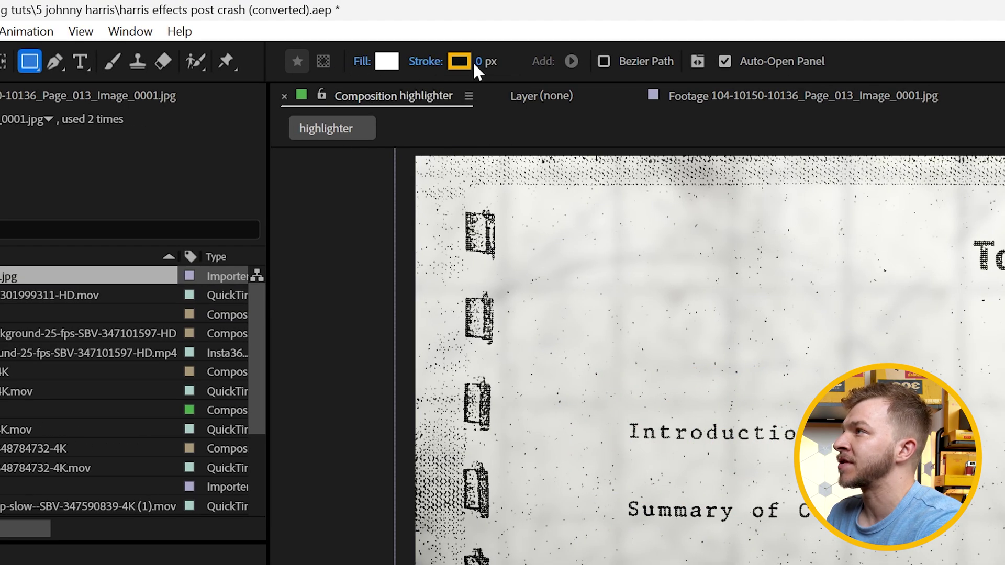
click(364, 64)
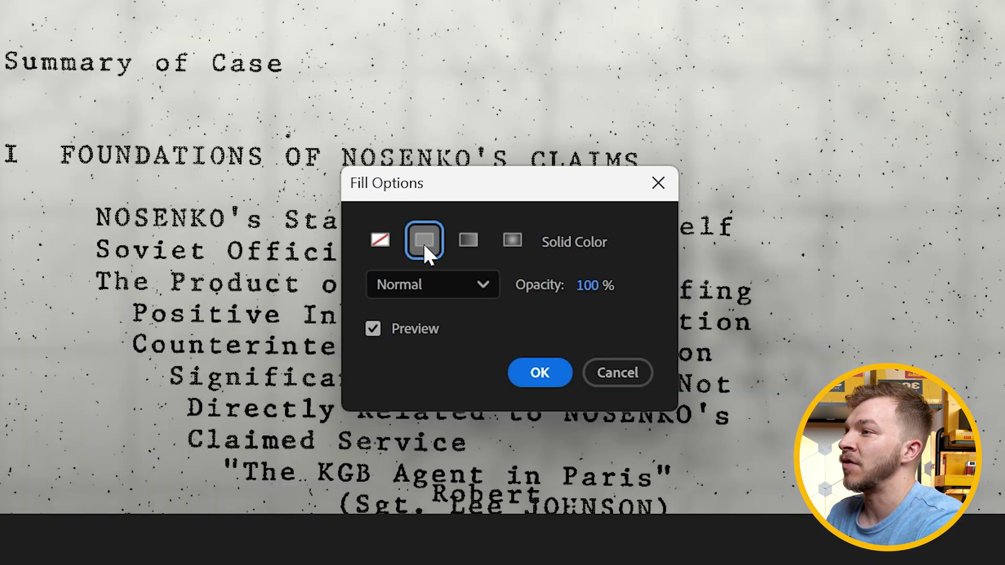
click(538, 372)
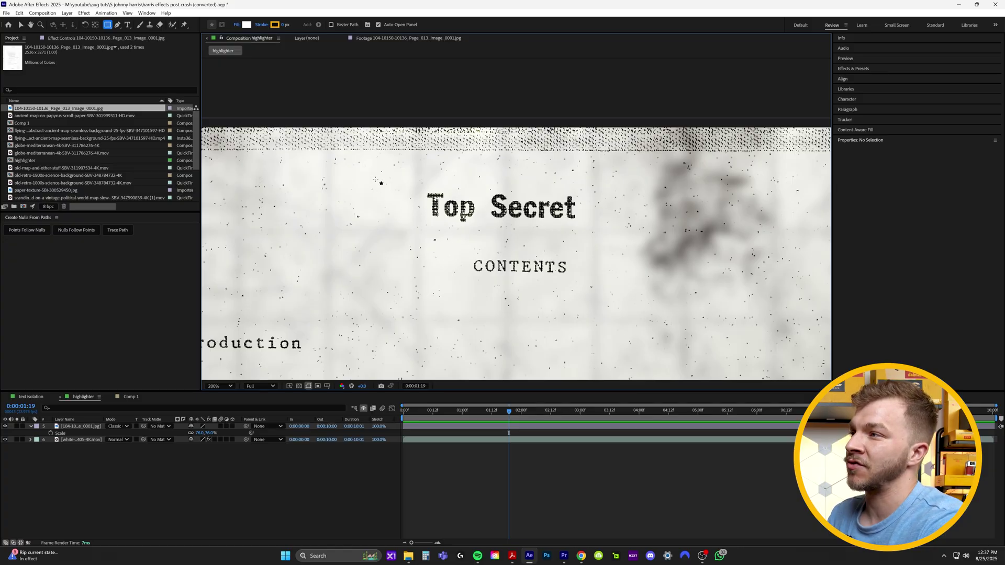
mouse_move(375, 180)
mouse_down()
mouse_move(395, 227)
mouse_move(655, 230)
mouse_move(626, 237)
mouse_move(650, 227)
mouse_up()
- Change the rectangle's fill colour to bright yellow
key(v)
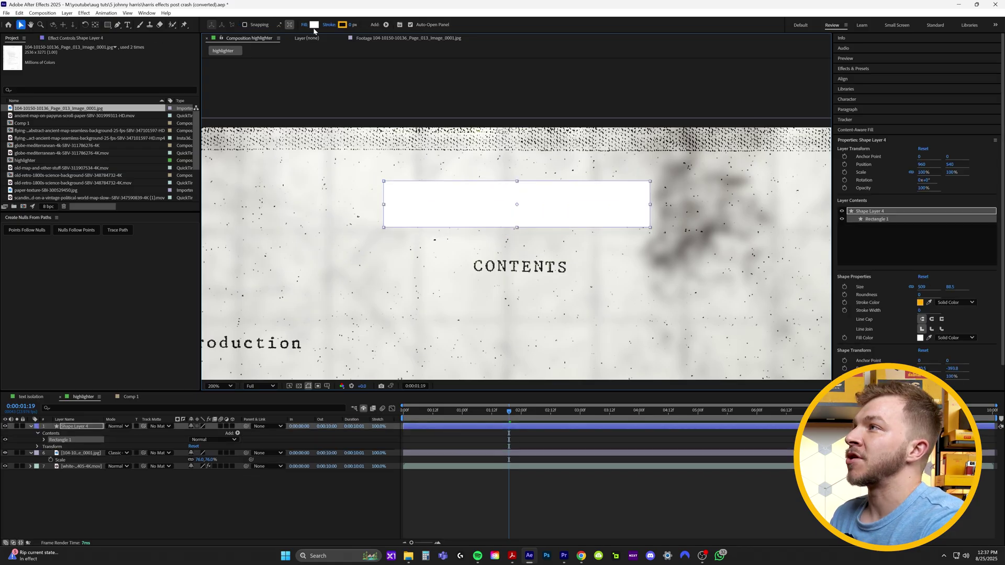
click(315, 26)
drag(773, 331, 772, 317)
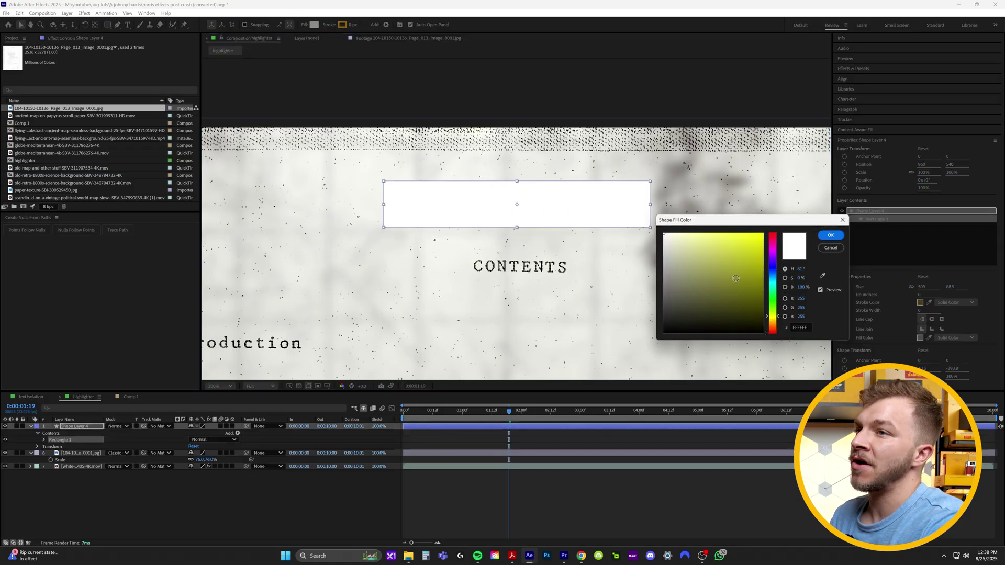
click(761, 235)
click(830, 235)
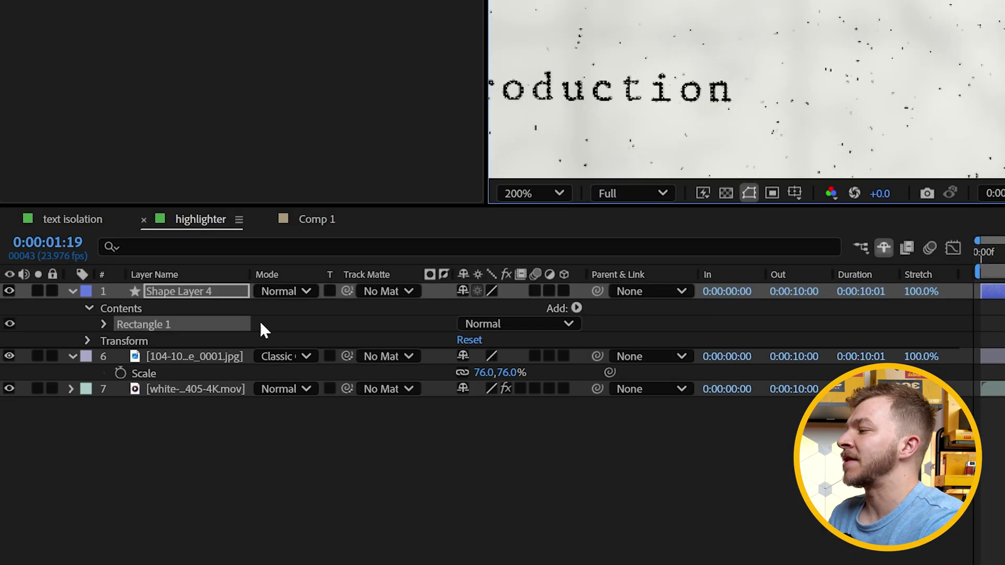
- Rename the shape layer to 'highlighter 1' and move it over Top Secret
right_click(219, 291)
click(277, 230)
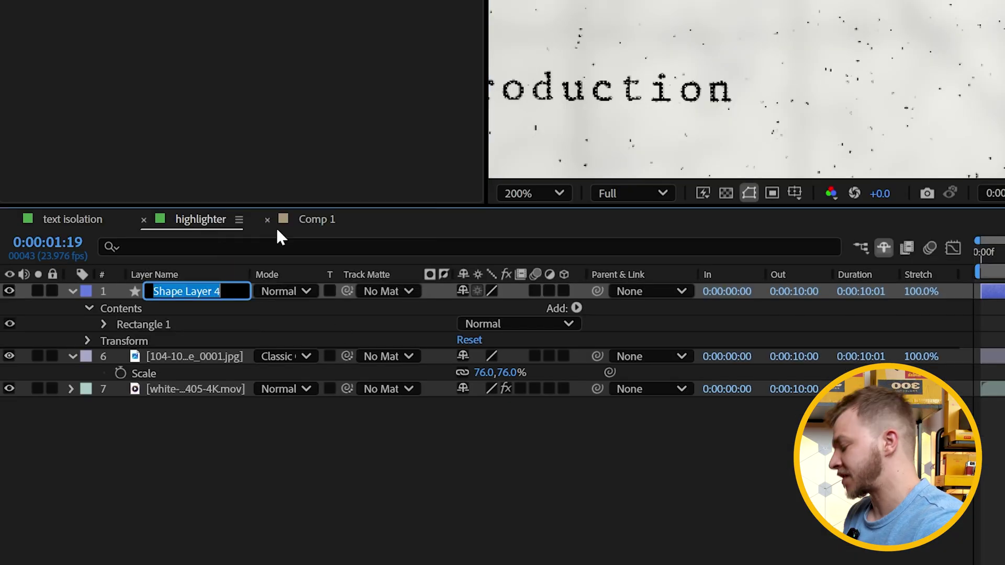
text(highlighter 1)
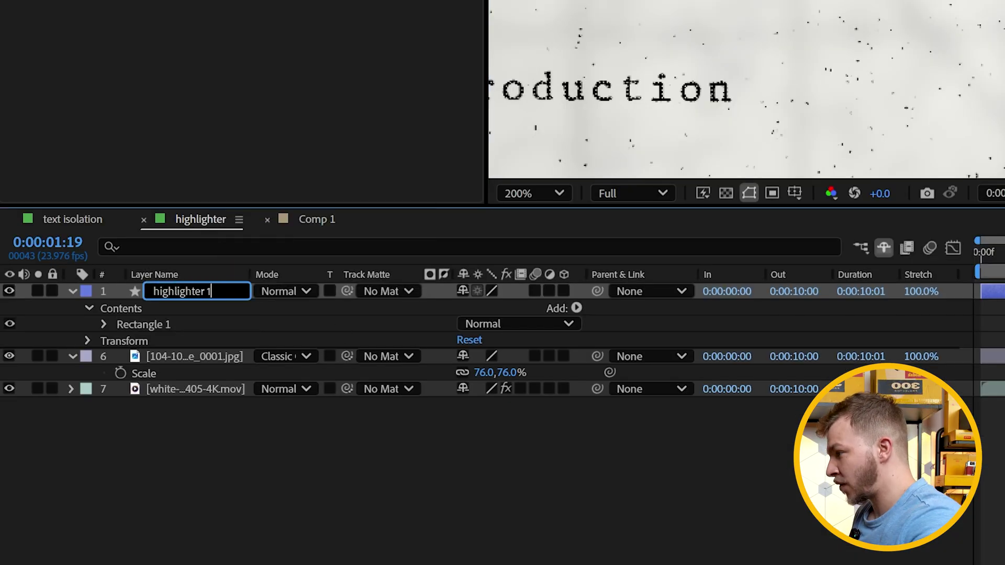
key(Return)
mouse_move(532, 209)
mouse_down()
mouse_move(542, 251)
mouse_move(530, 193)
mouse_move(524, 199)
mouse_up()
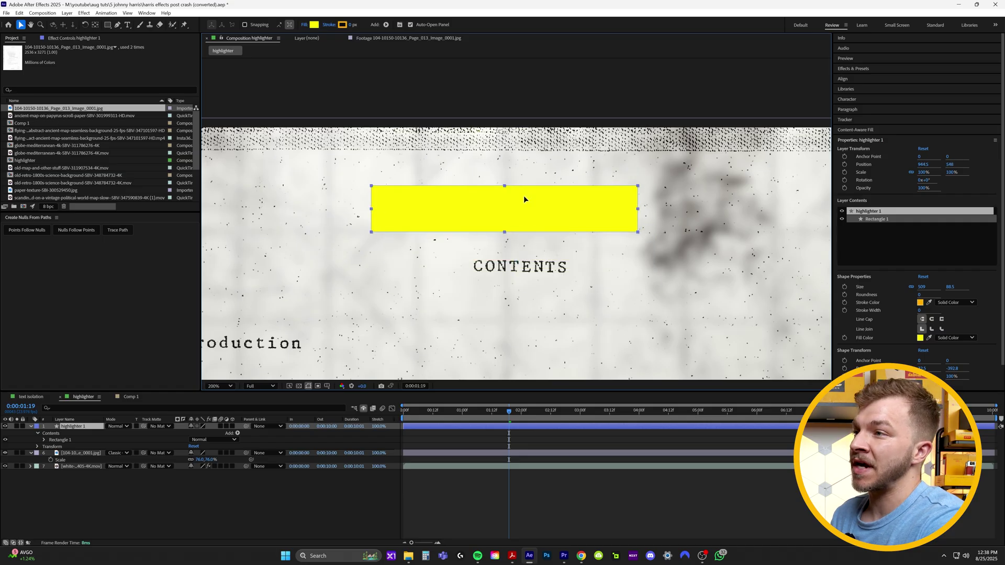
click(116, 427)
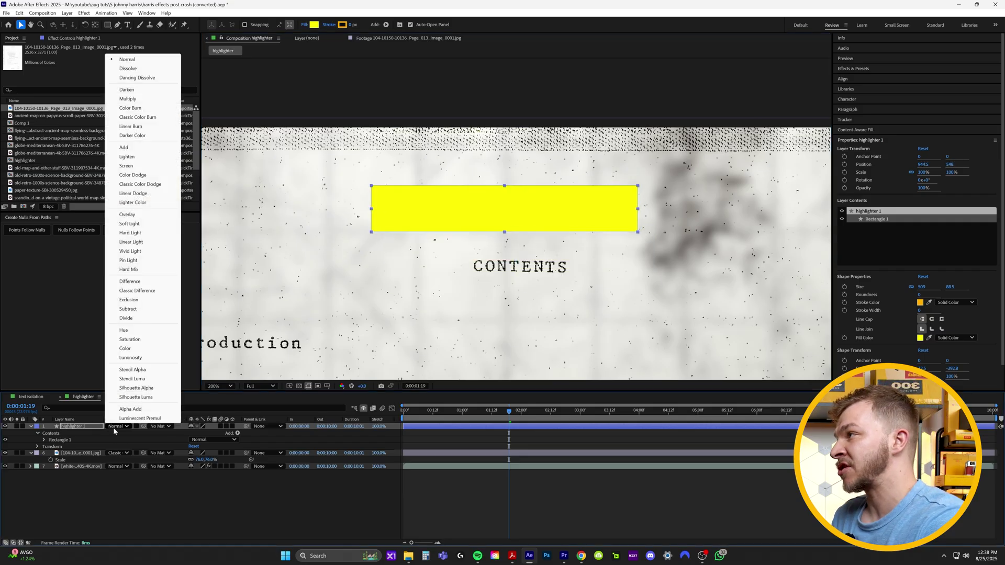
- Set highlighter 1 to Classic Color Burn and resize the bar to fit the Top Secret heading
click(156, 118)
drag(420, 222, 442, 205)
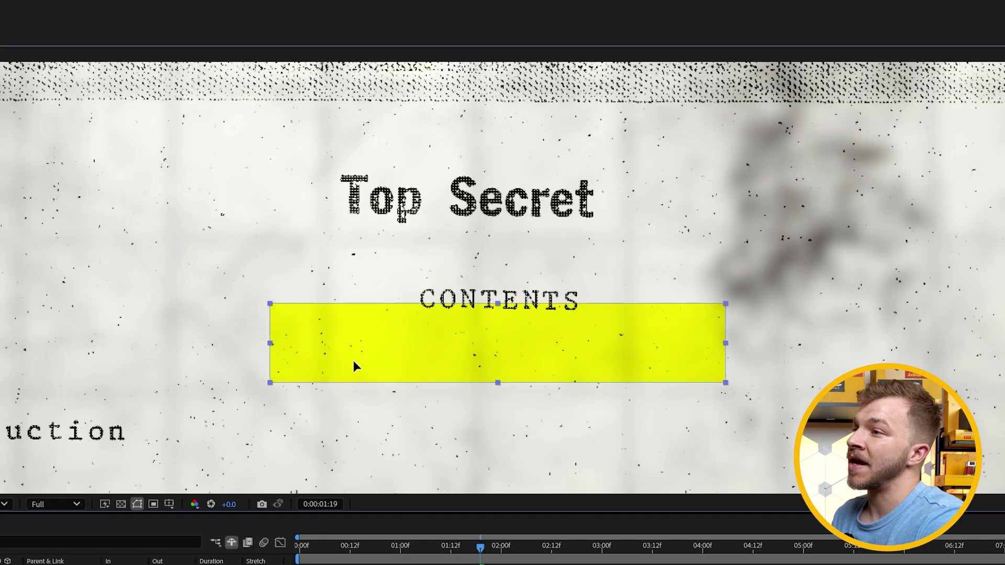
mouse_move(366, 192)
mouse_down()
mouse_move(451, 340)
mouse_move(455, 118)
mouse_move(350, 258)
mouse_move(426, 206)
mouse_move(478, 213)
mouse_up()
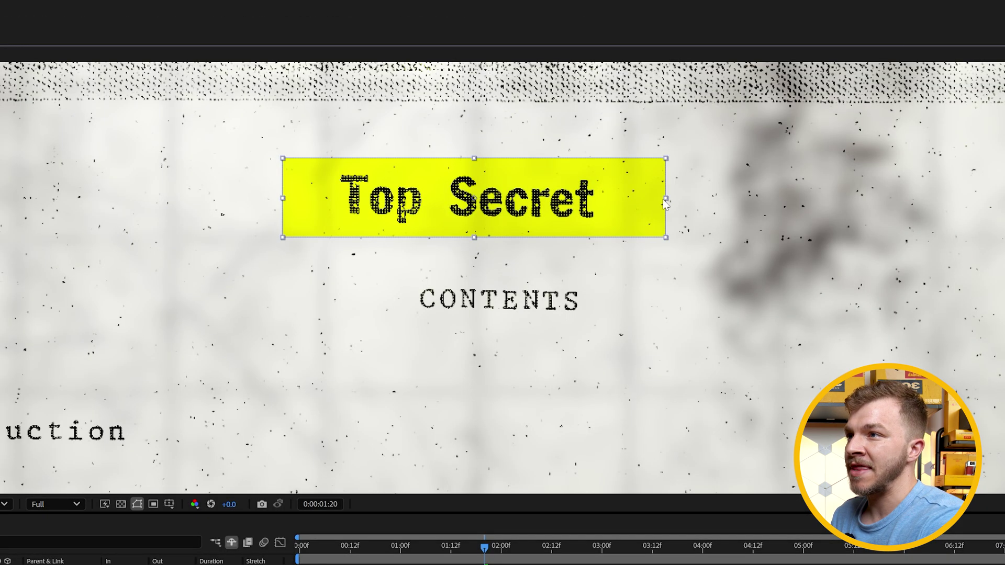
mouse_move(663, 201)
mouse_down()
mouse_move(917, 197)
mouse_move(597, 199)
mouse_move(756, 198)
mouse_up()
mouse_move(474, 237)
mouse_down()
mouse_move(474, 269)
mouse_move(474, 208)
mouse_move(483, 268)
mouse_move(478, 233)
mouse_up()
drag(756, 198, 662, 209)
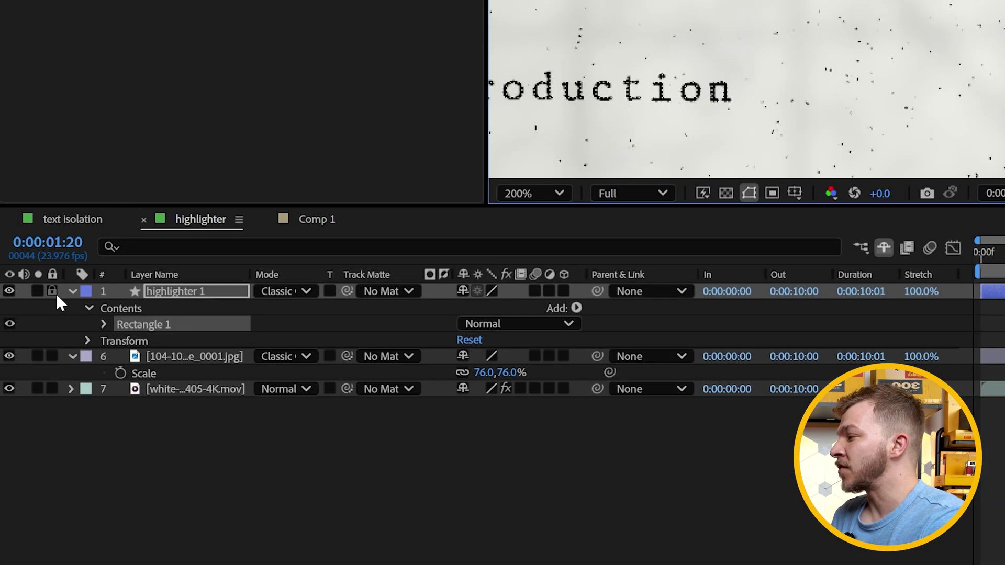
- Expand Rectangle 1's Transform properties and start keyframing its Scale
click(104, 324)
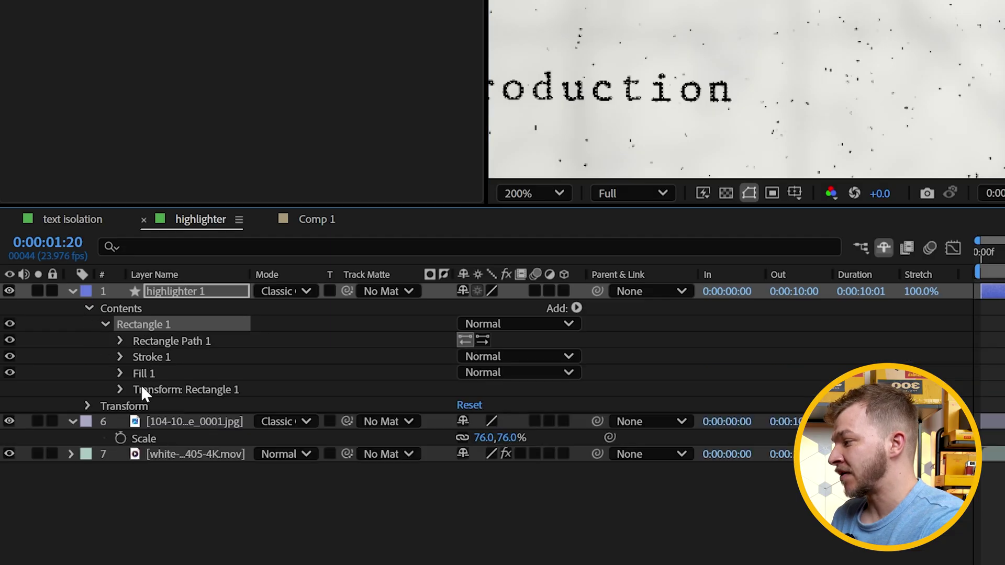
click(119, 389)
click(241, 442)
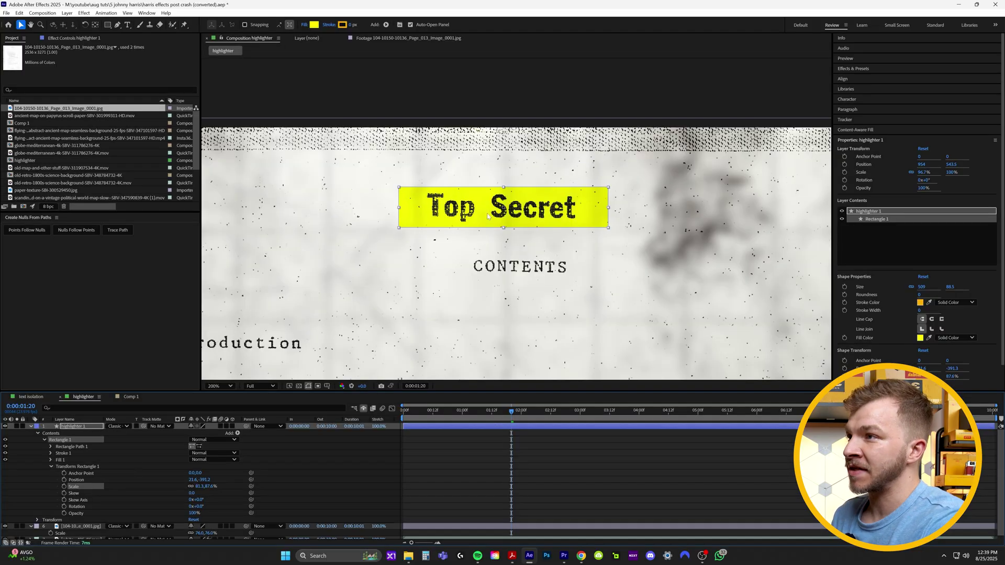
scroll(463, 213, up, 3)
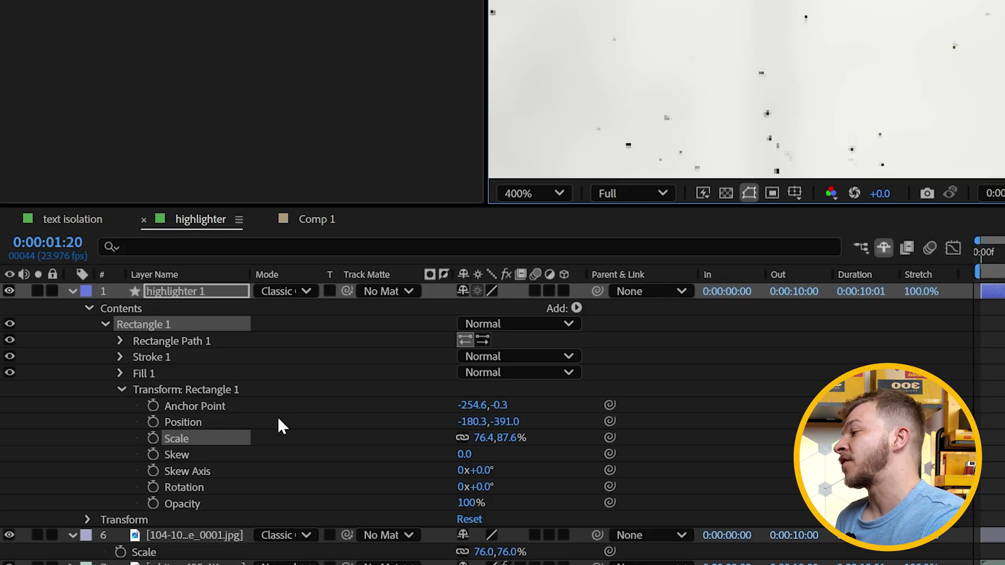
click(152, 438)
- Move the time marker earlier and preview the left-to-right highlighter wipe
drag(511, 412, 482, 418)
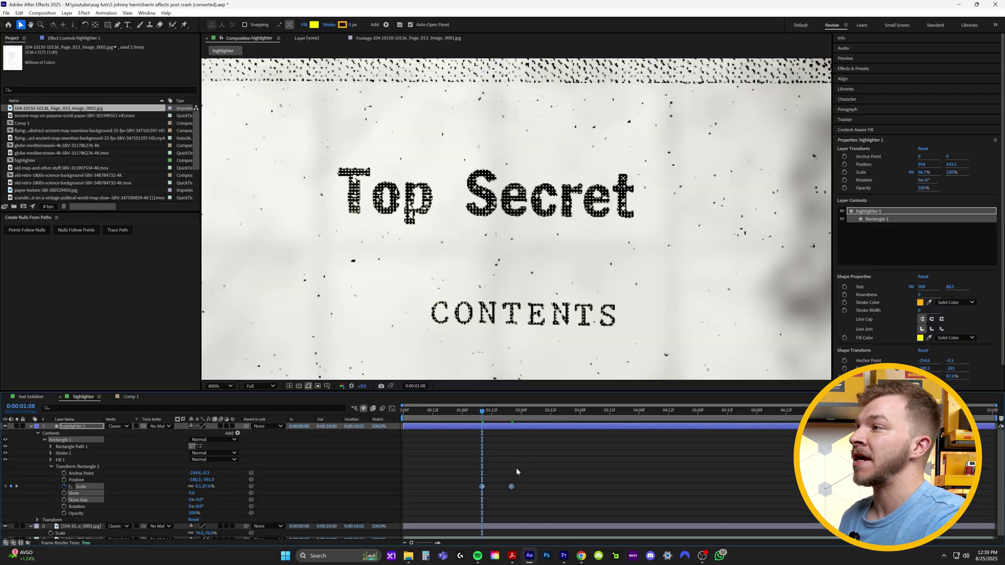
key(space)
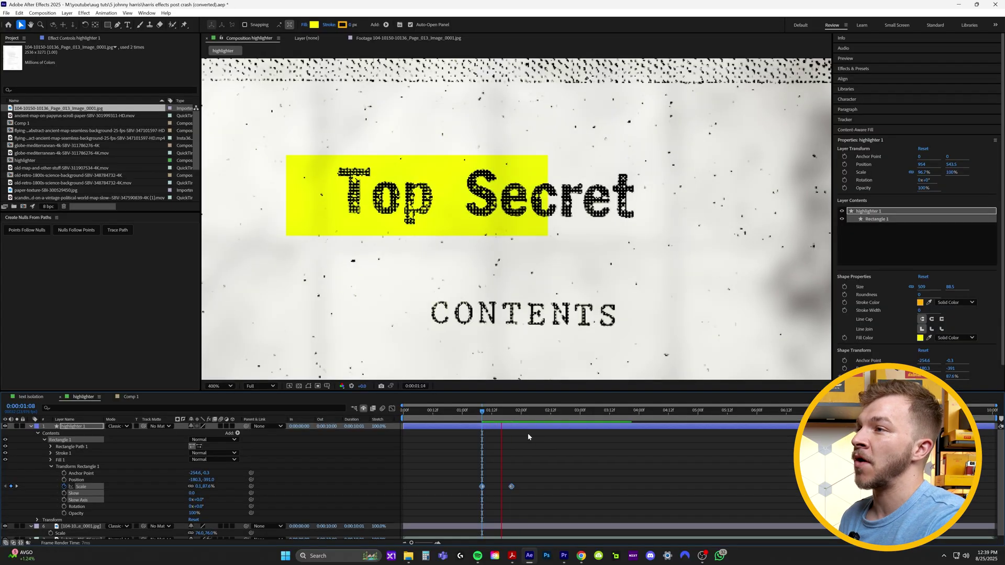
key(space)
key(space)
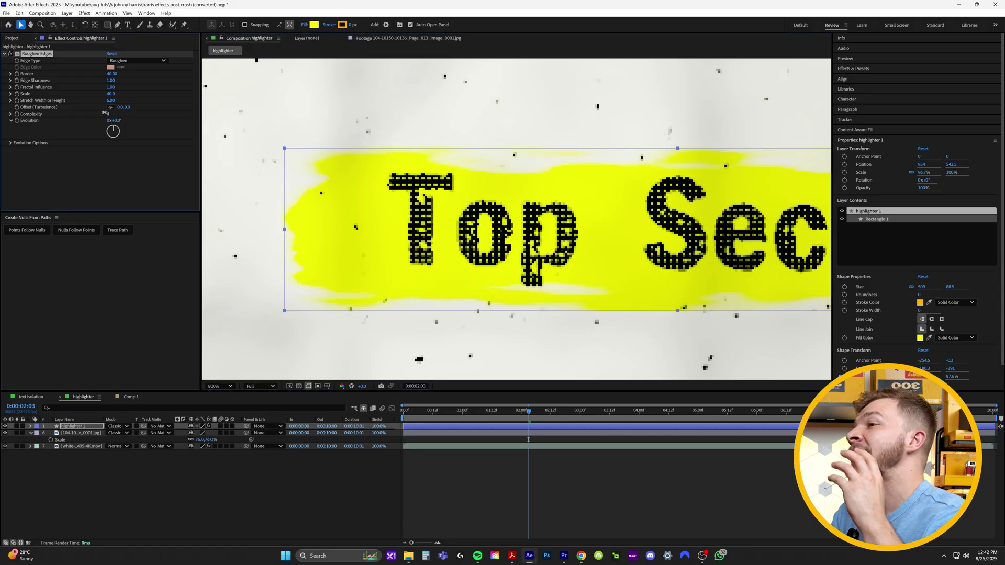
- Search effects for 'rough' and apply Roughen Edges to the highlighter layer
click(853, 69)
click(862, 78)
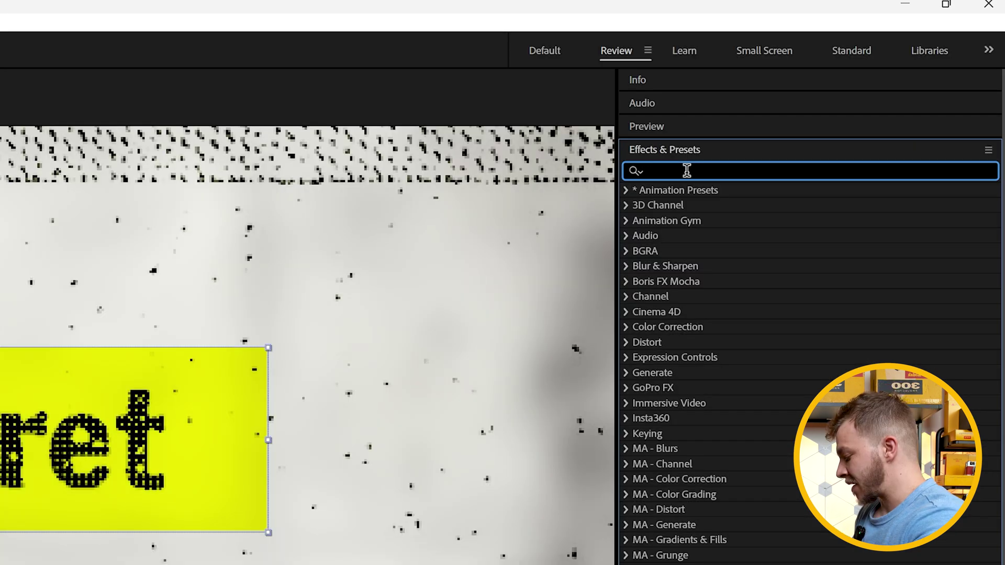
text(rough)
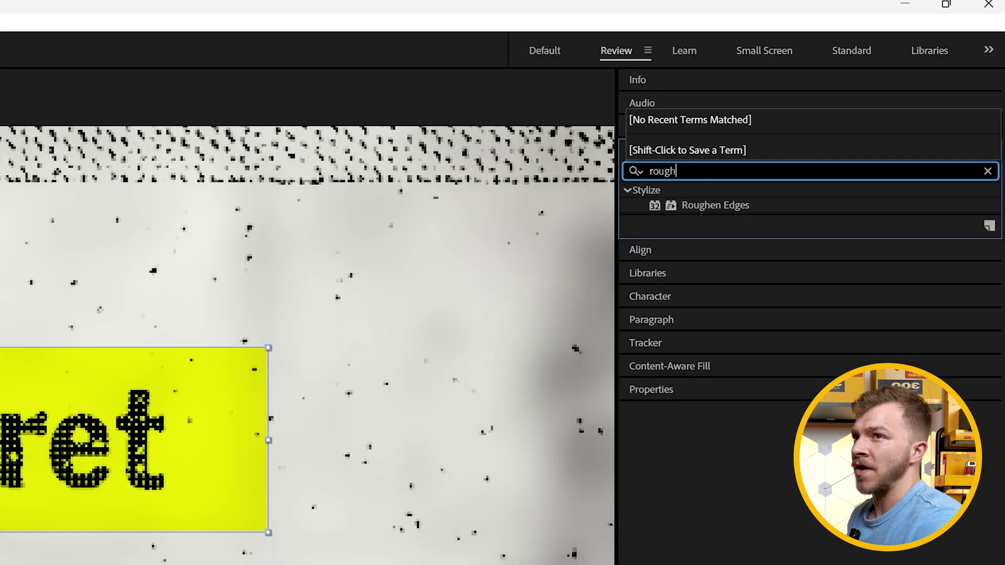
click(841, 206)
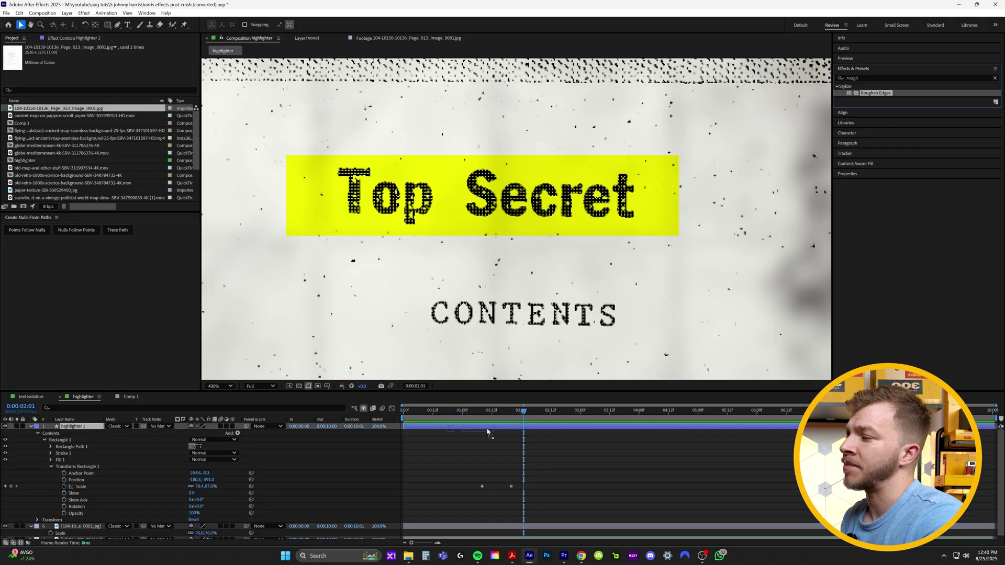
drag(742, 206, 487, 430)
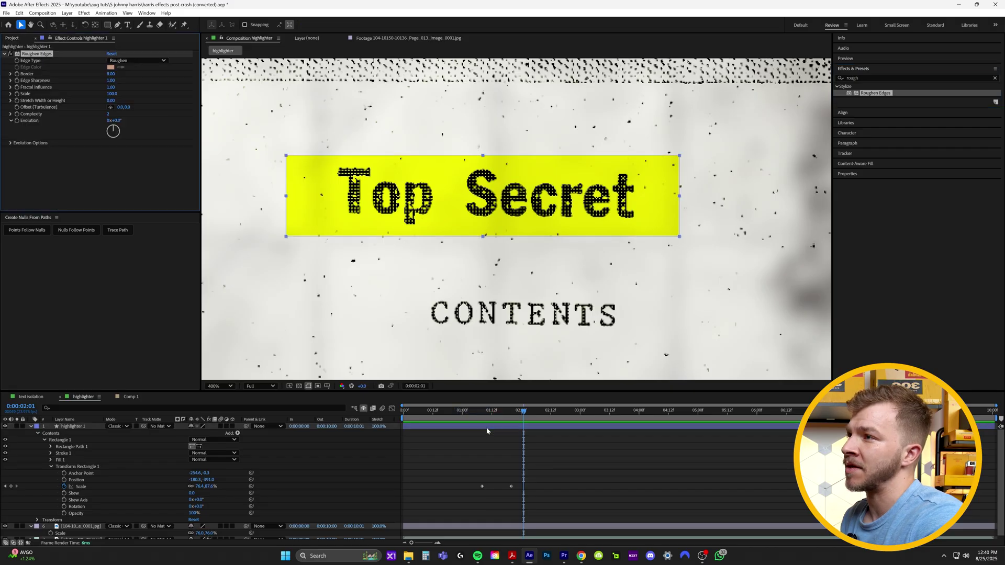
scroll(308, 172, up, 2)
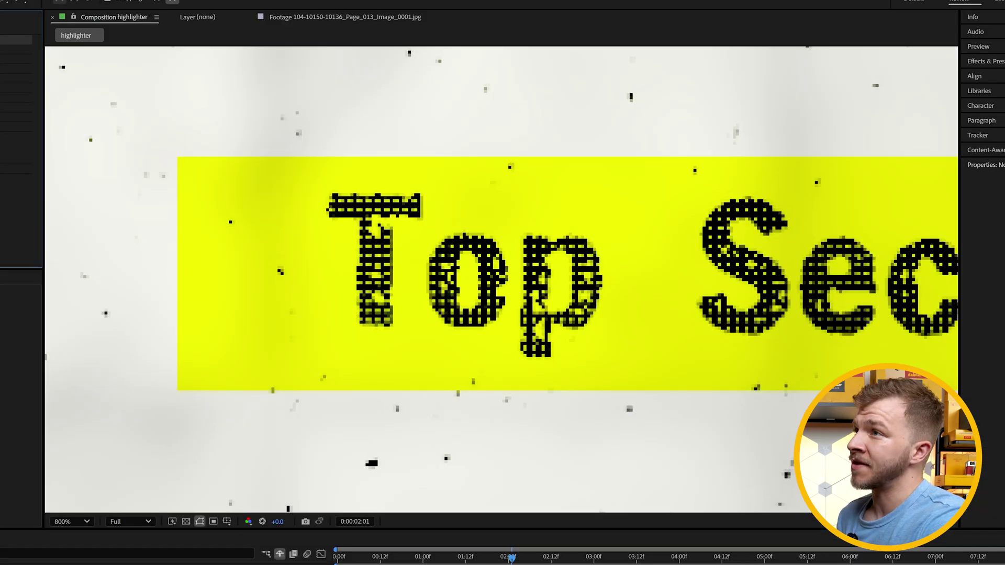
- Rewind the highlighter layer to before the wipe finishes and play it back
click(283, 265)
scroll(282, 266, down, 2)
mouse_move(511, 558)
mouse_down()
mouse_move(397, 559)
mouse_move(448, 560)
mouse_up()
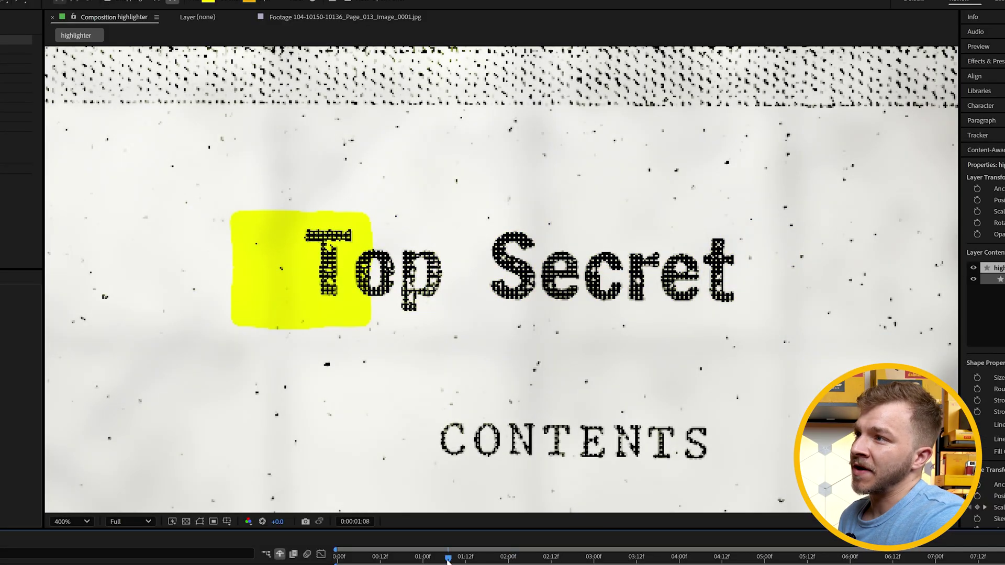
key(space)
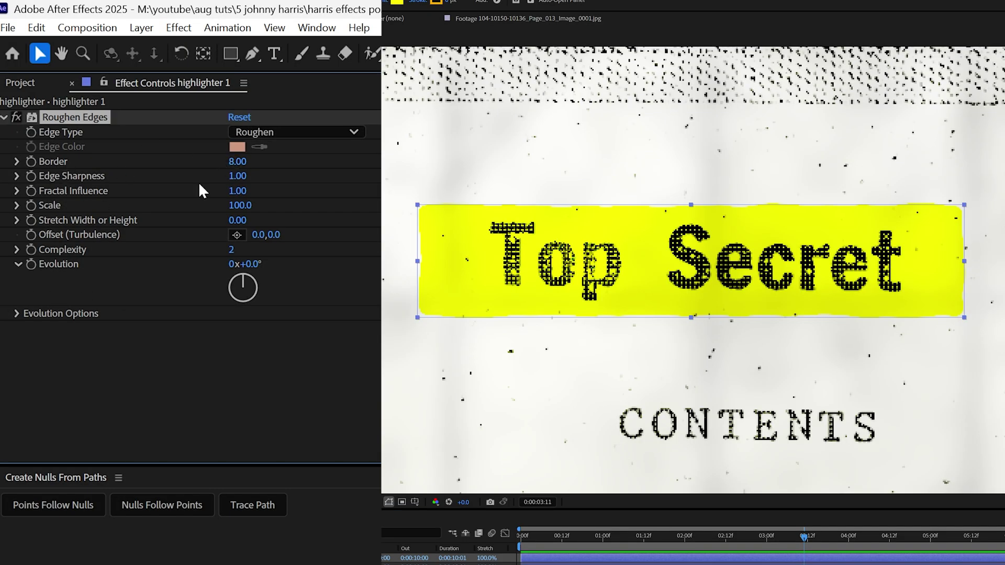
- Set Roughen Edges Border to 40, Scale to 40 and Stretch Width or Height to 6
key(Return)
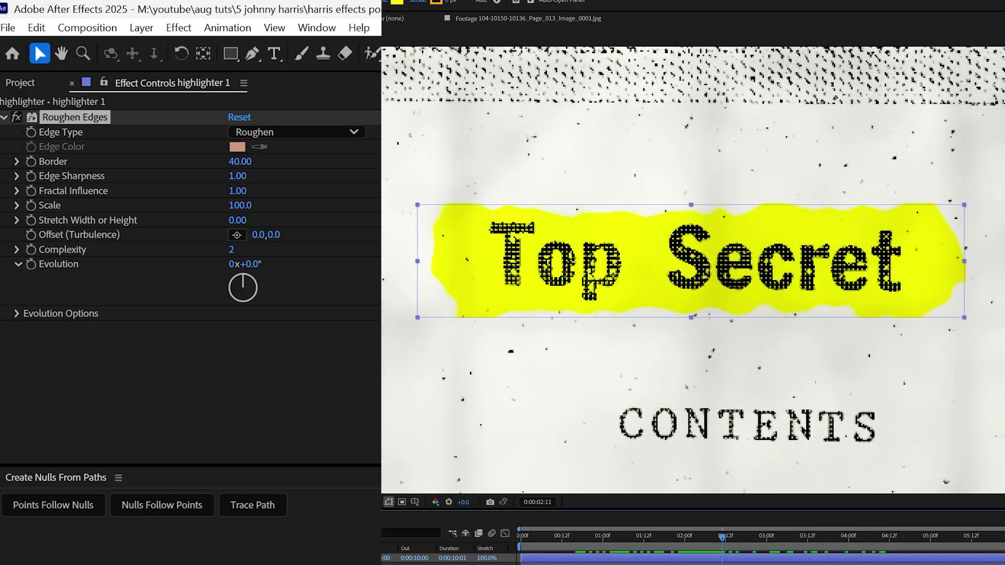
click(175, 214)
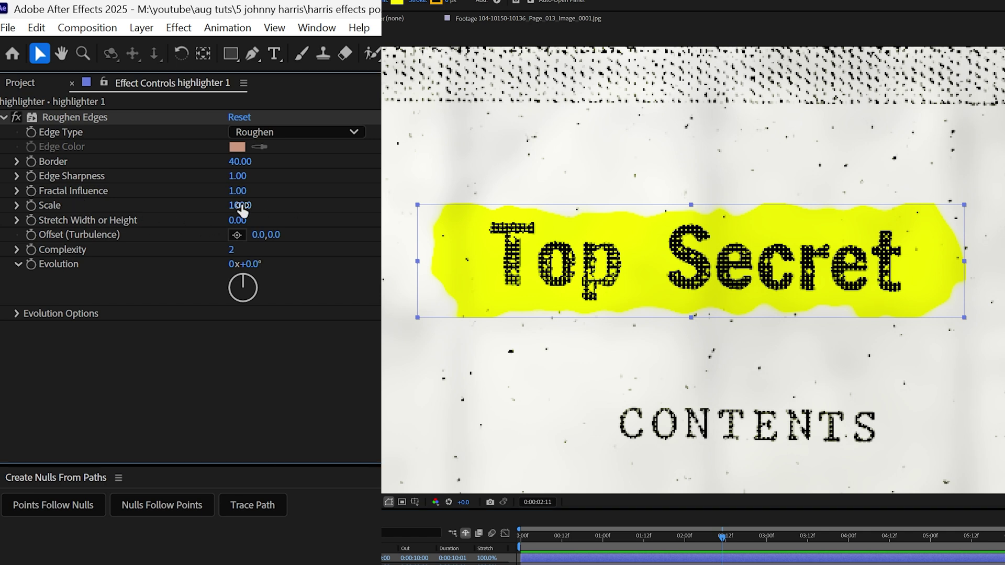
text(40)
key(Return)
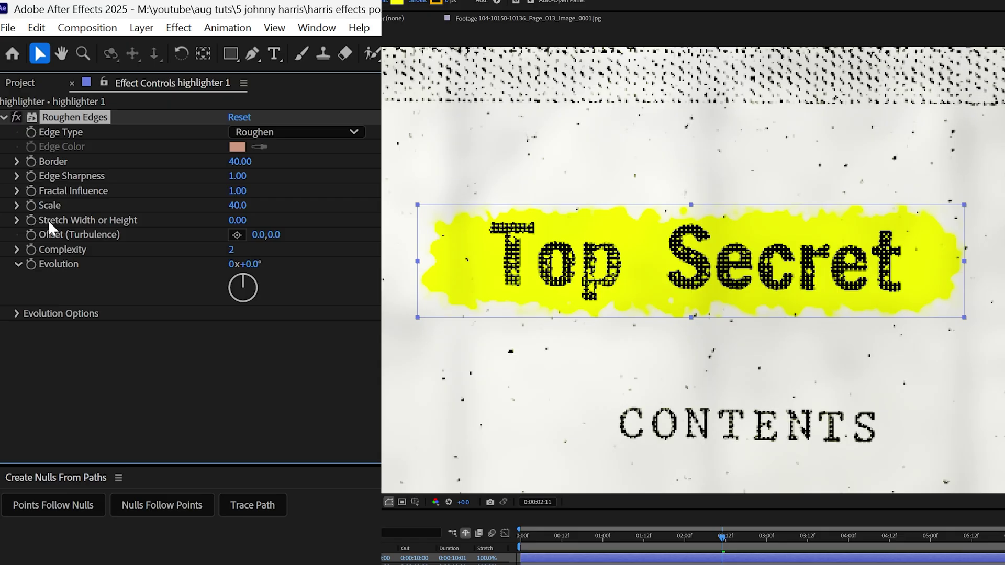
click(237, 220)
text(6)
key(Return)
- Scrub through the wipe and set Roughen Edges Complexity to 5
mouse_move(722, 536)
mouse_down()
mouse_move(628, 544)
mouse_move(690, 560)
mouse_up()
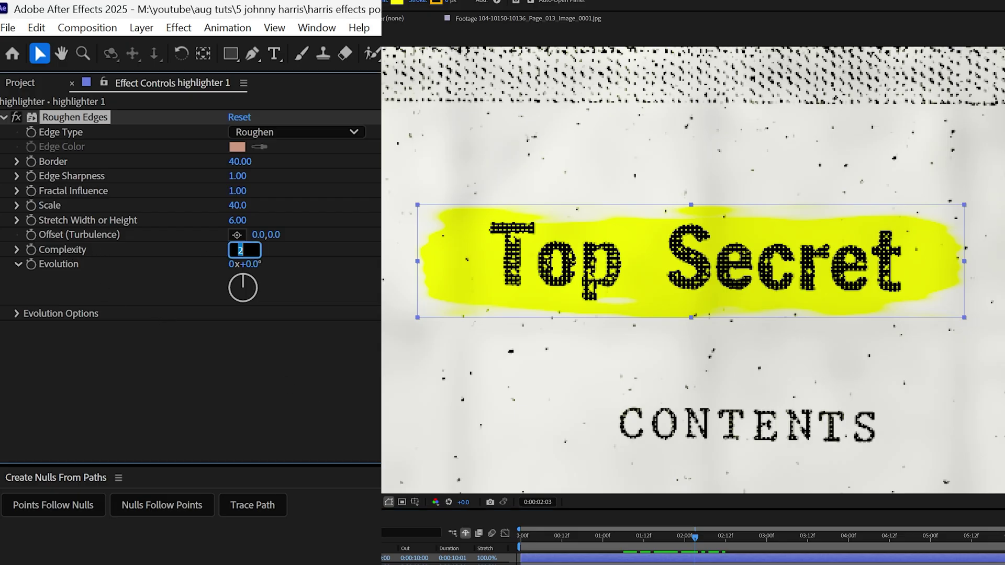
text(5)
key(Return)
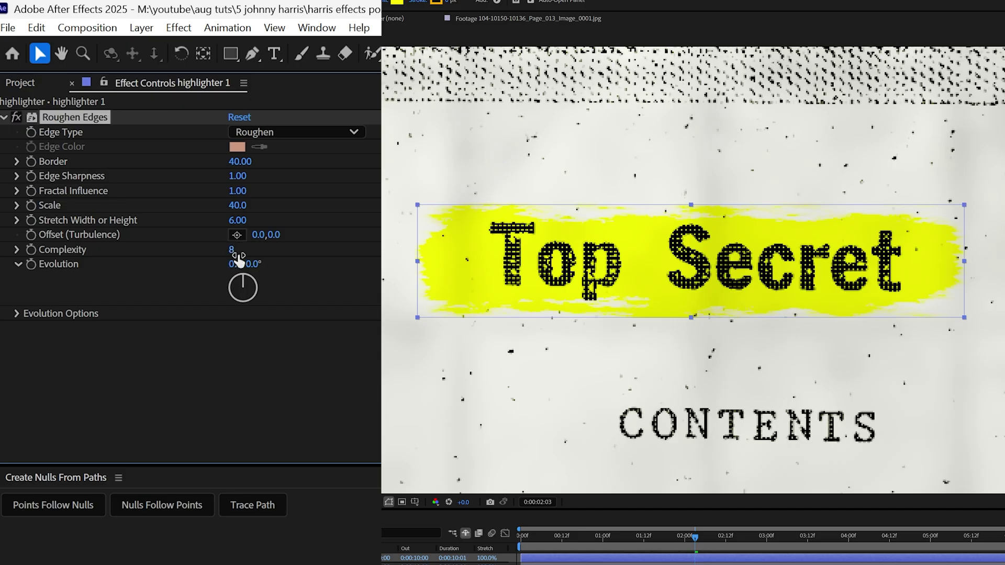
key(h)
scroll(591, 265, up, 3)
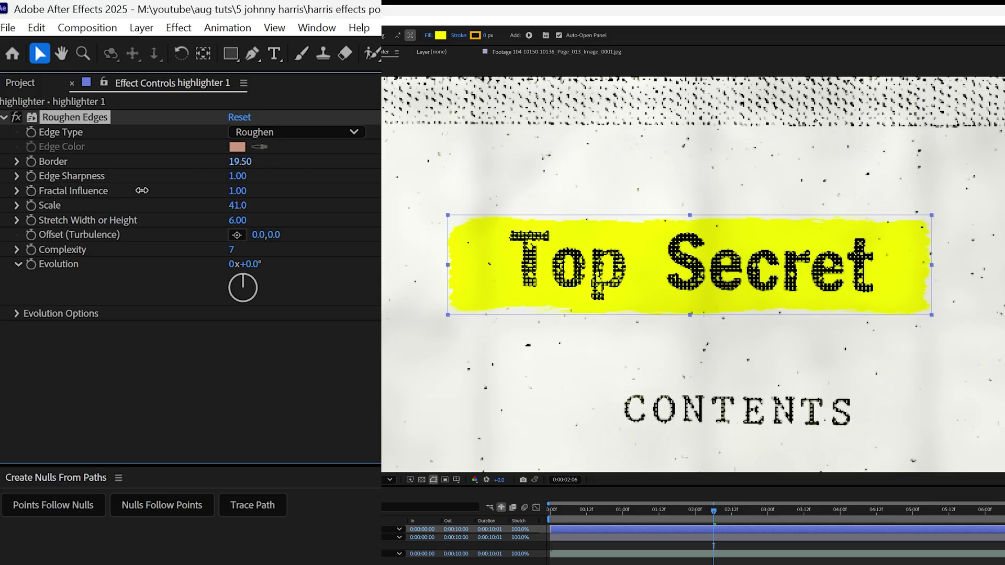
- Rewind to before the wipe and preview the rough-edged highlighter stroke
scroll(554, 290, up, 1)
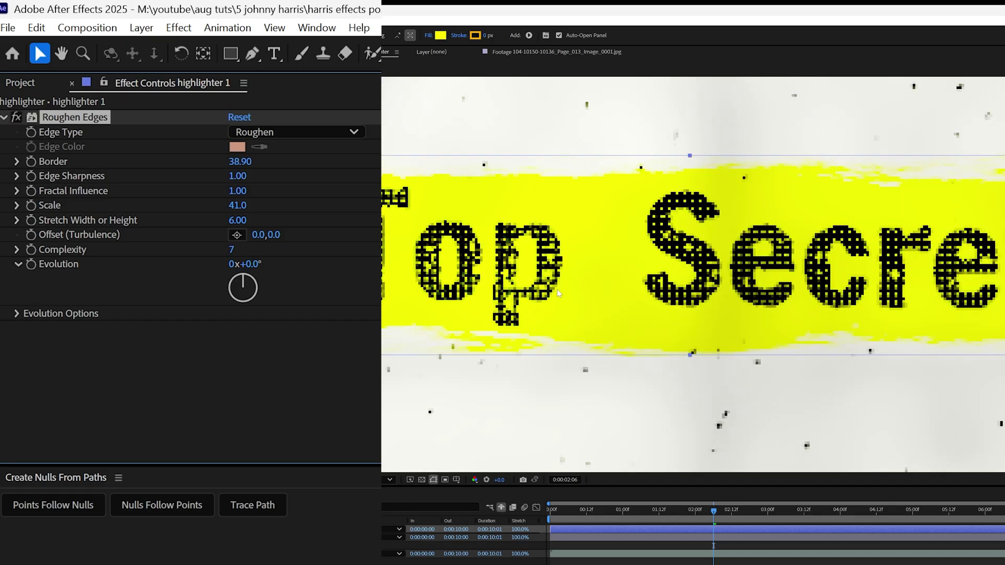
scroll(554, 290, down, 1)
click(644, 517)
key(space)
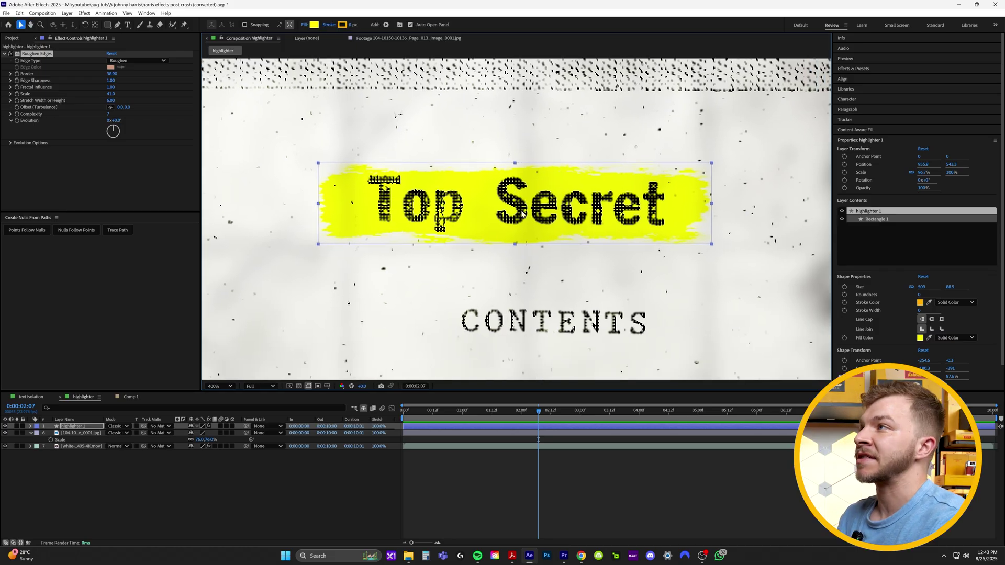
- Change the highlighter fill from yellow, briefly red, to lime green (hex 68FF00)
click(313, 24)
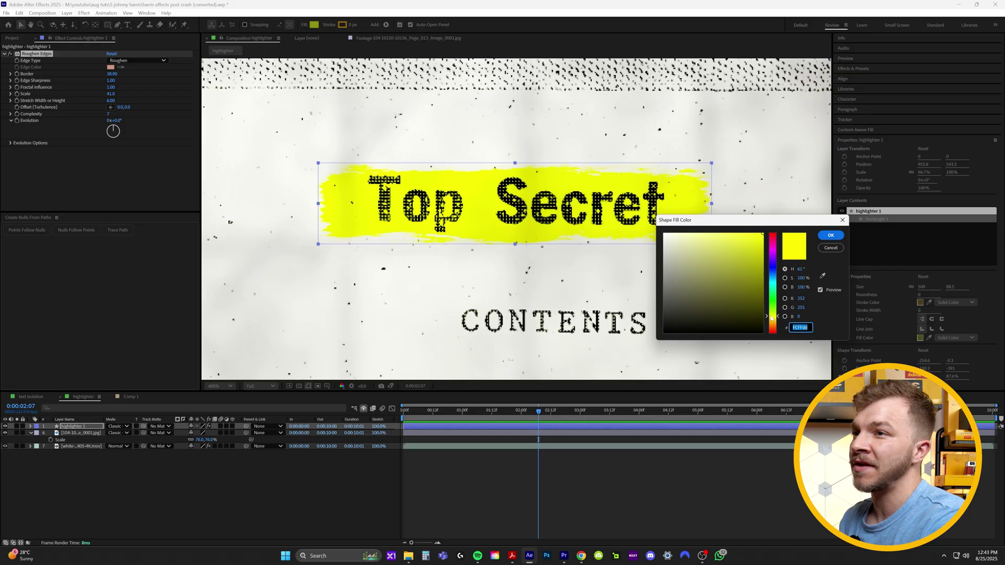
click(829, 236)
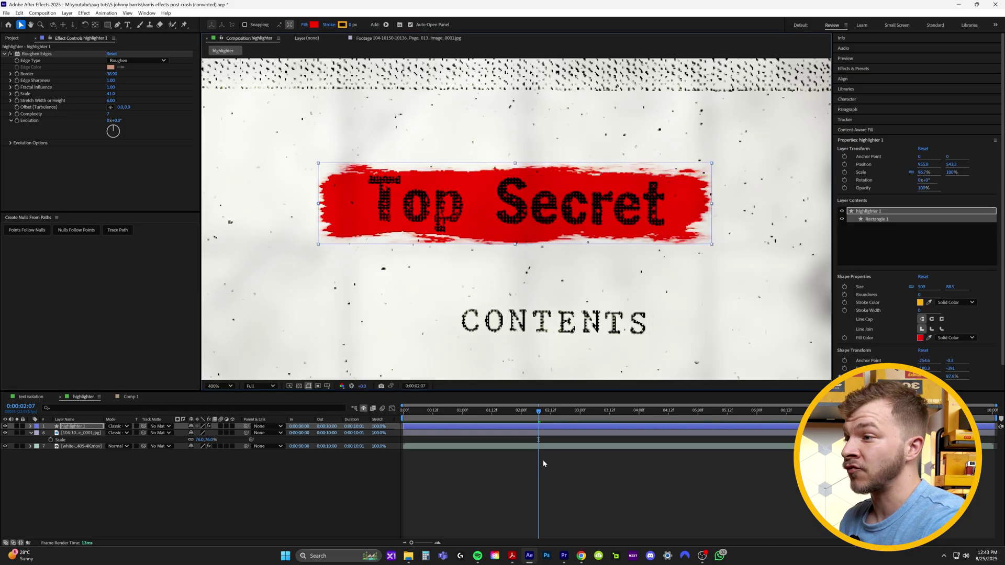
click(313, 24)
click(771, 306)
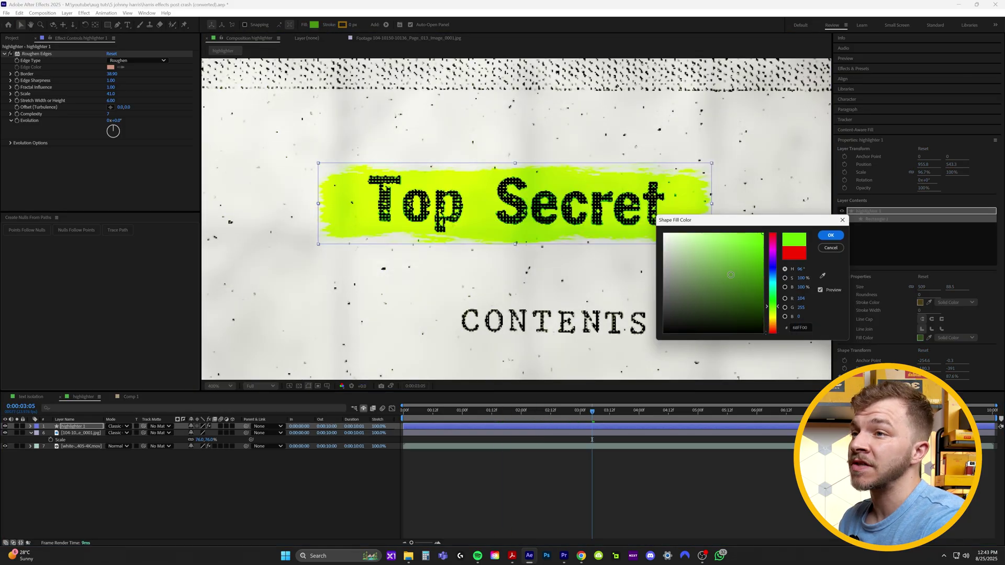
click(830, 236)
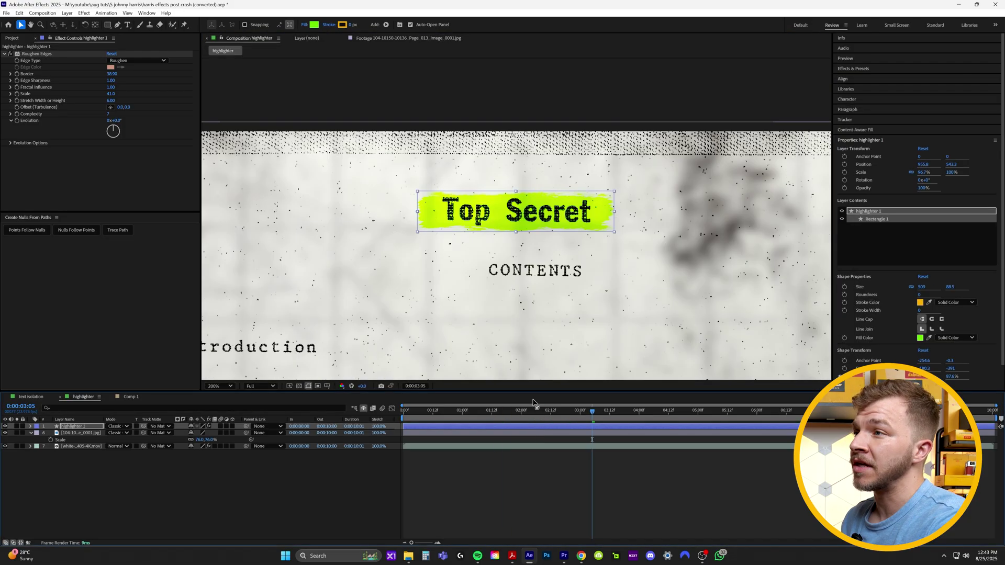
scroll(472, 302, down, 2)
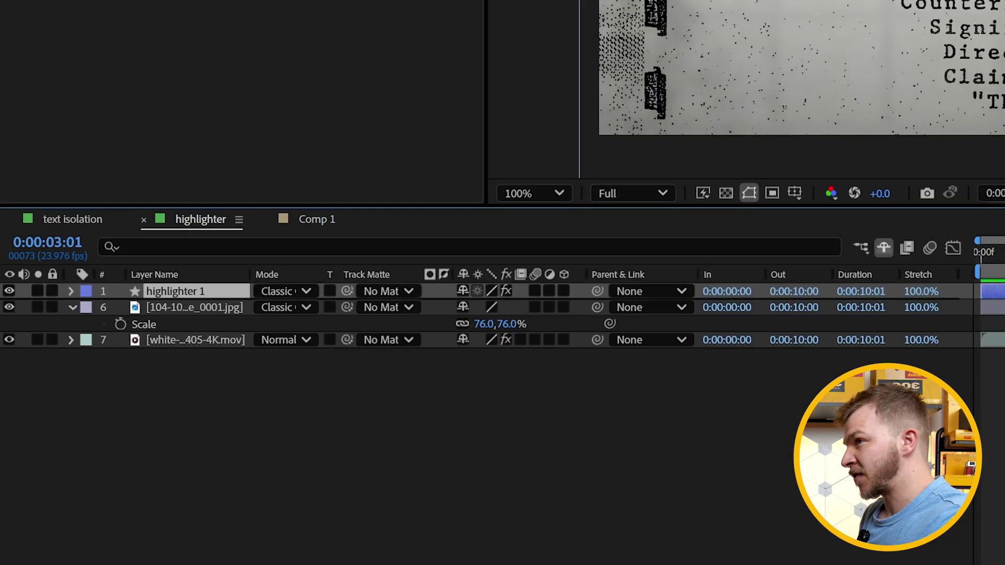
- Duplicate highlighter 1 and move the time indicator back to before the highlights start
key(ctrl+d)
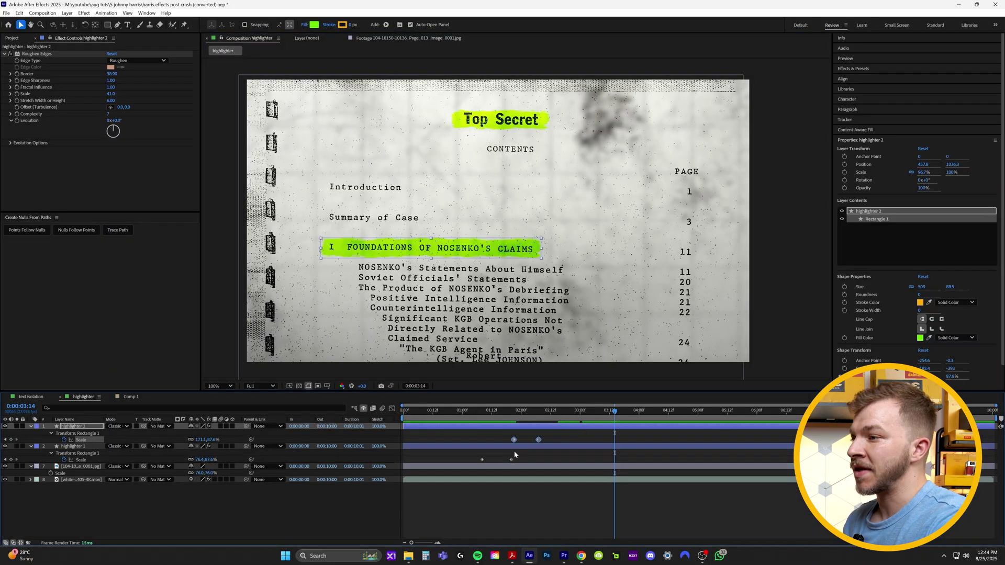
click(482, 417)
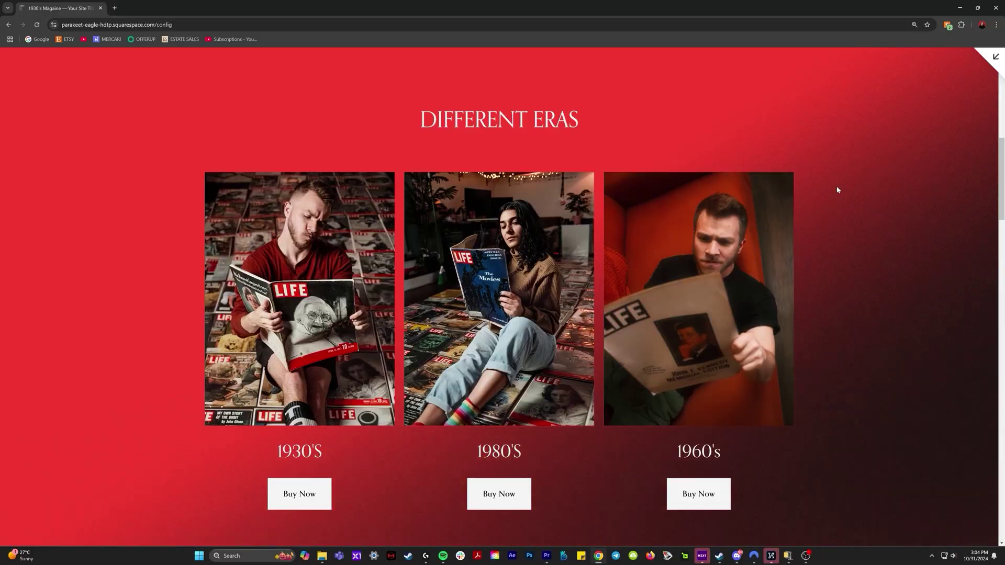
- Scroll the Vintage Life Magazines site past Different Eras down to Fan Favorites
scroll(836, 188, down, 10)
scroll(836, 190, down, 6)
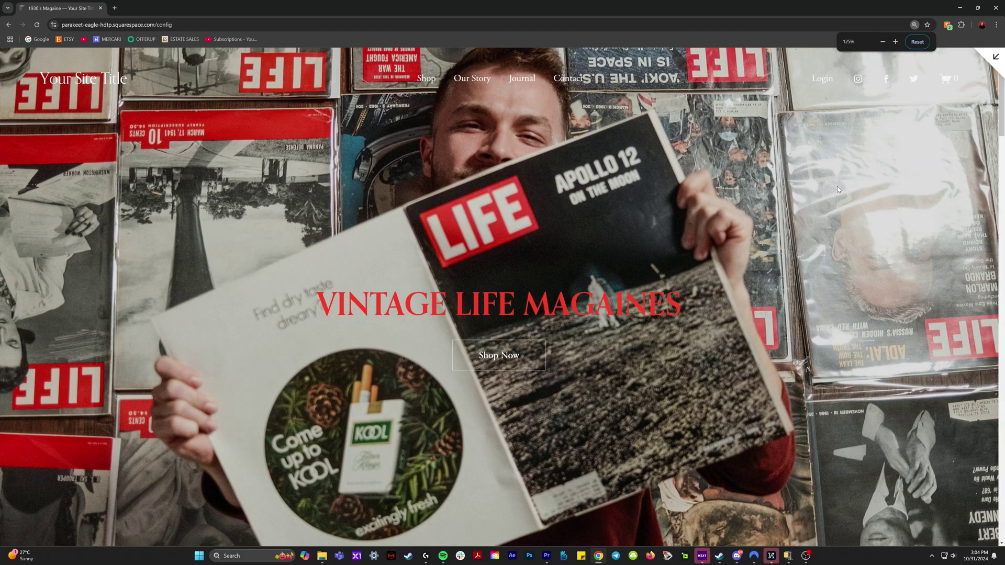
scroll(837, 188, down, 5)
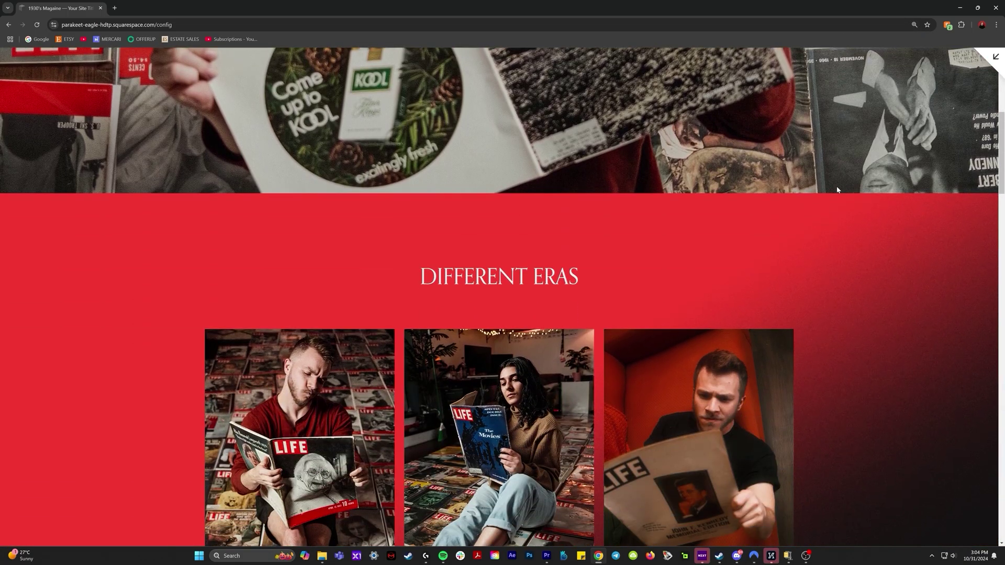
scroll(836, 188, down, 3)
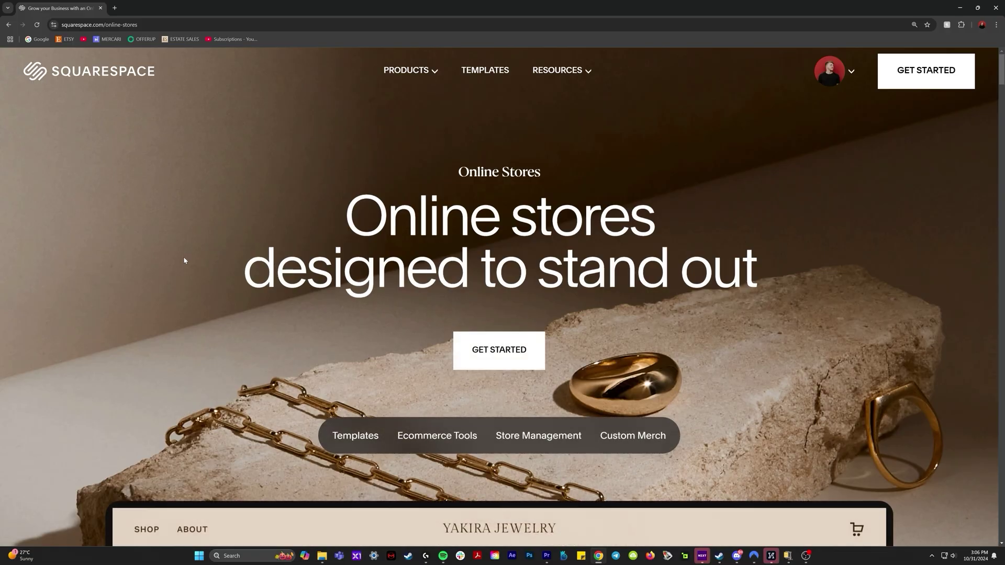
- Scroll the Invoicing page to the Flexible payment options covering cards, ACH, Klarna and Afterpay
scroll(864, 364, down, 7)
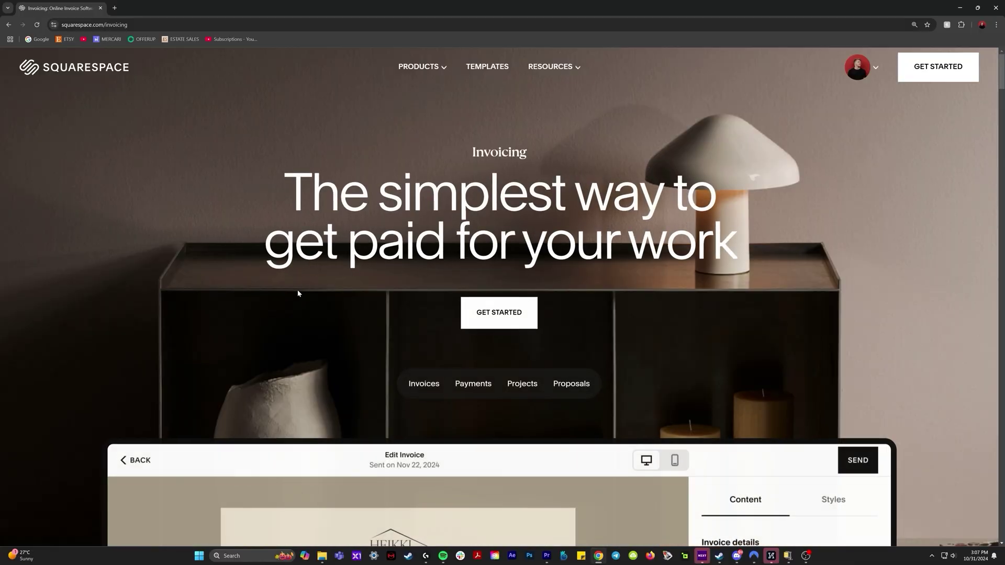
scroll(265, 346, down, 3)
drag(70, 64, 410, 58)
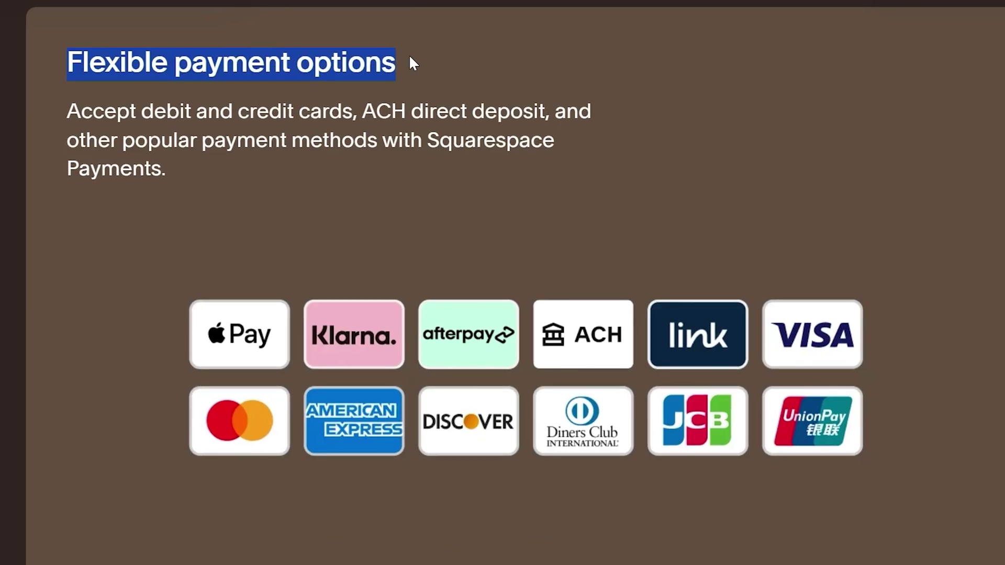